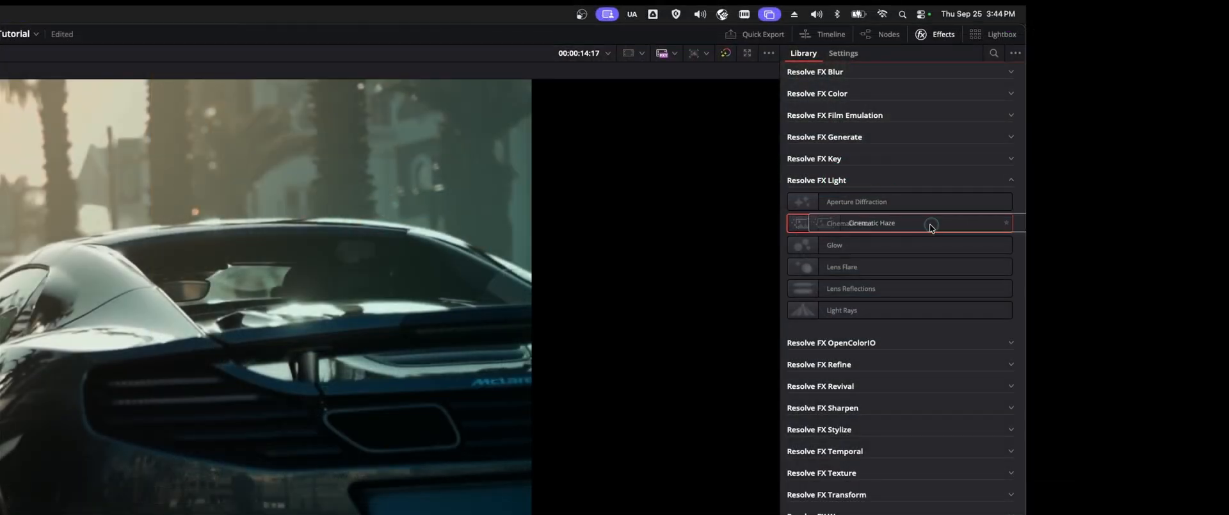
Step: Apply the Cinematic Haze effect to node 02 and review its color space overrides with the viewer enlarged
key("alt+f")
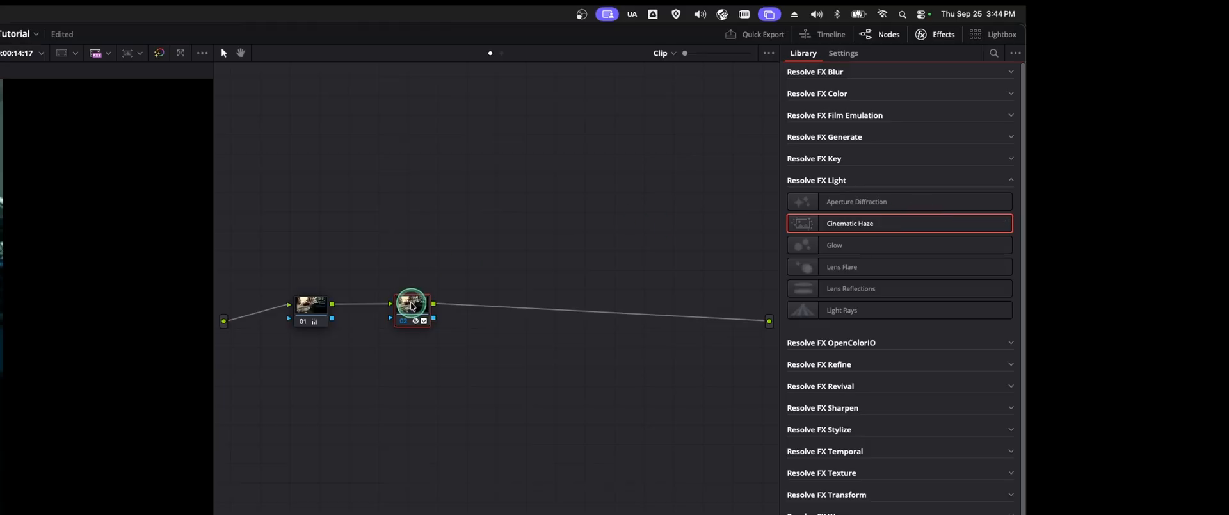
key("alt+f")
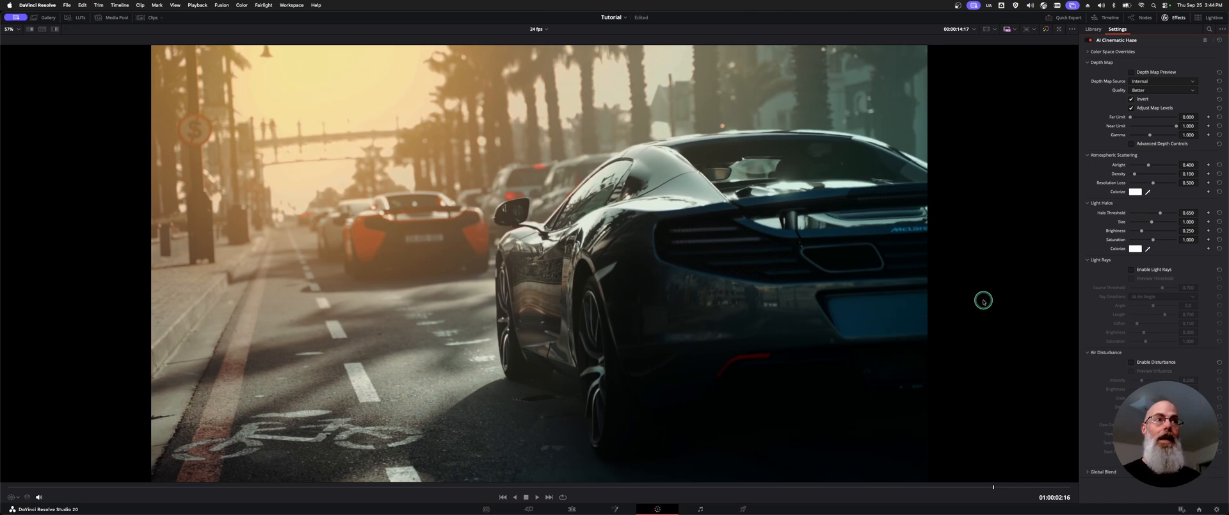
left_click(1102, 52)
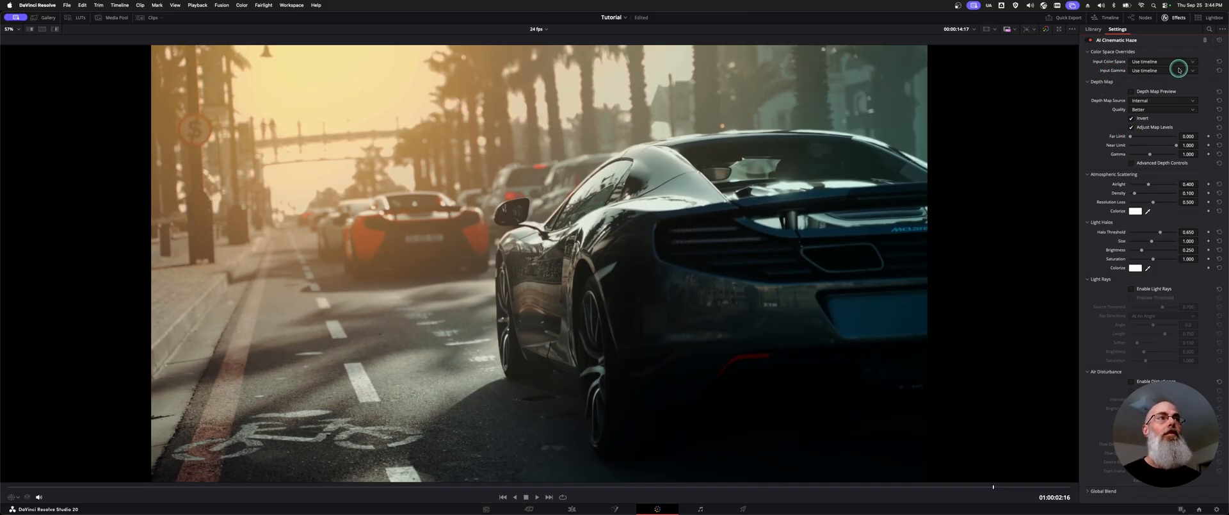
left_click(1087, 54)
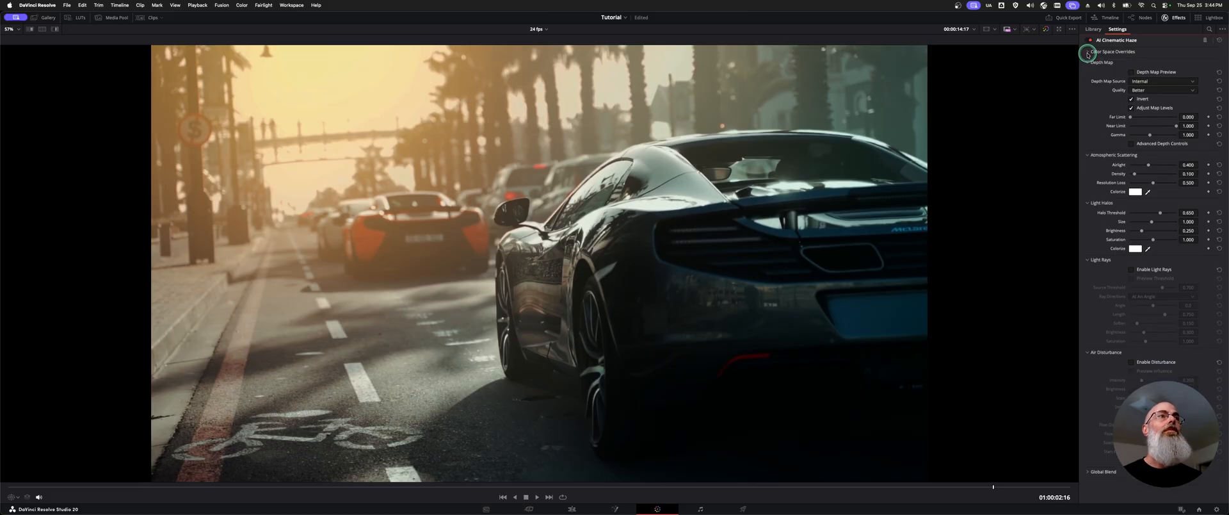
Step: Set the depth map gamma to about 0.331 with the depth map preview on, and turn the preview off
left_click(1167, 72)
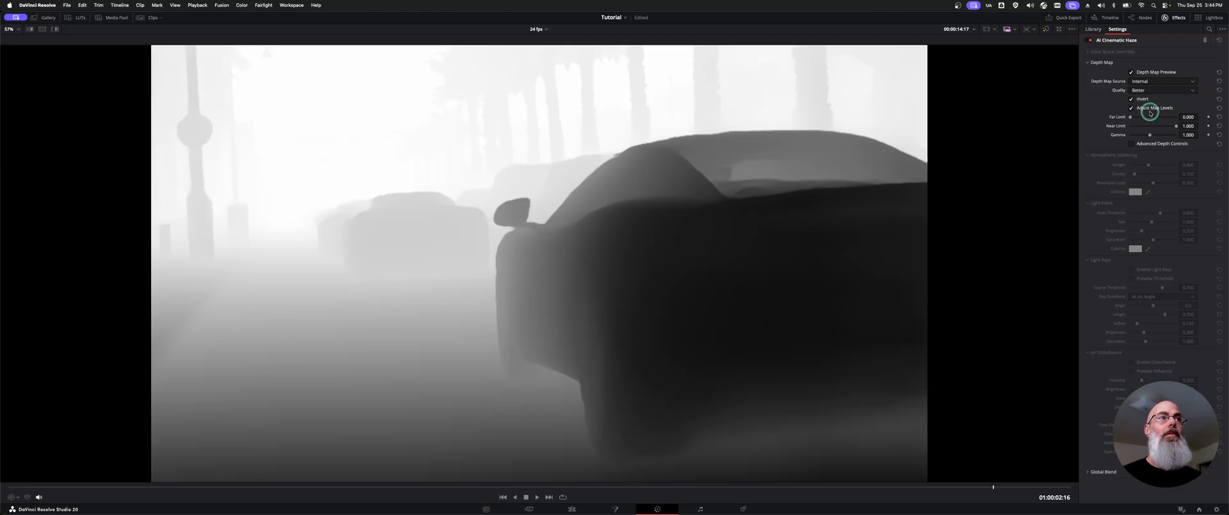
left_click_drag(1149, 135, 1136, 135)
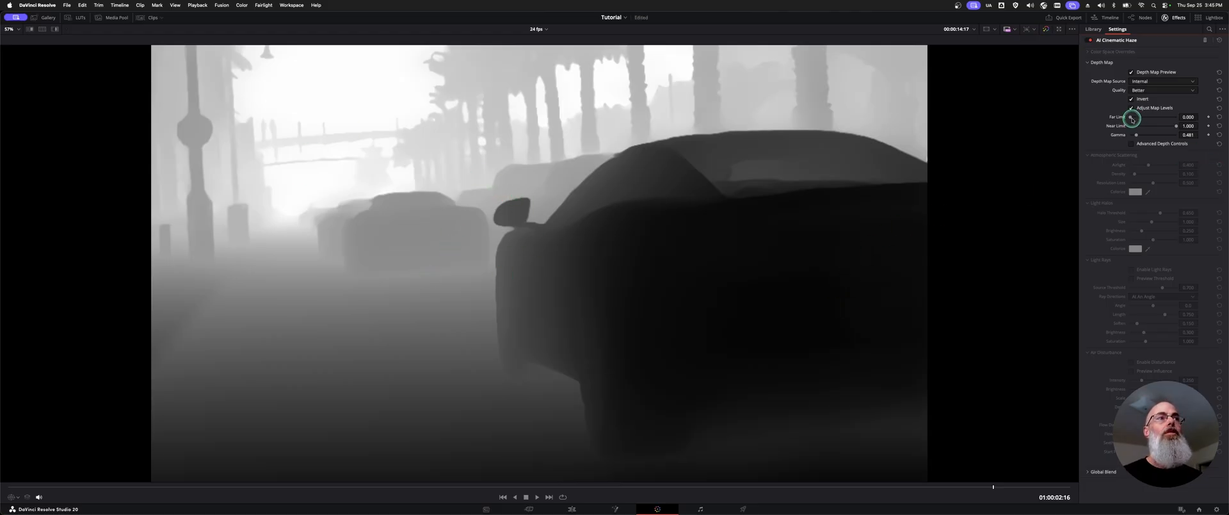
left_click_drag(1131, 118, 1126, 120)
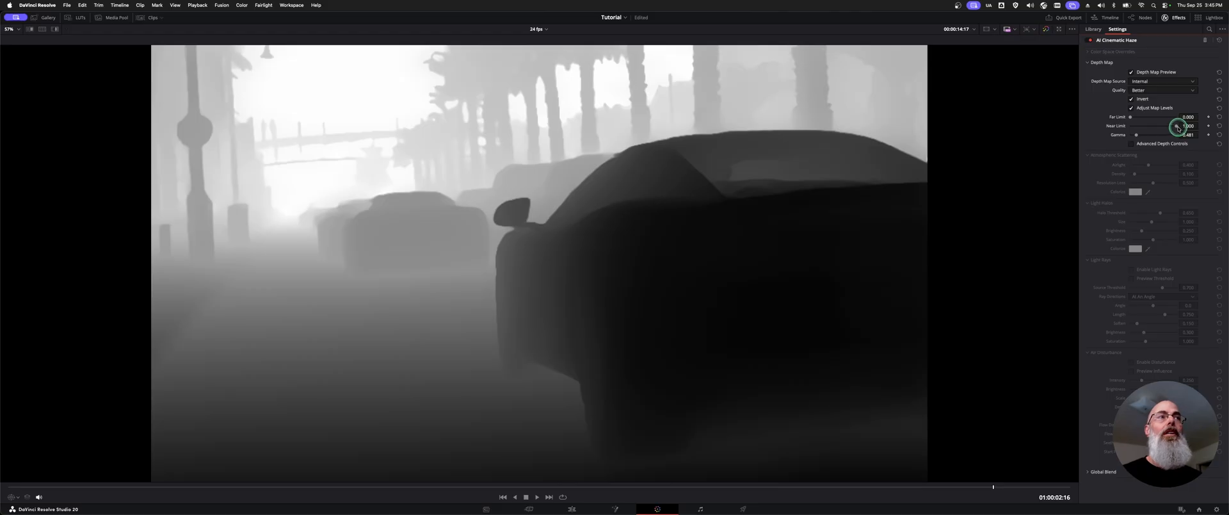
mouse_move(1170, 127)
left_mouse_down()
mouse_move(1158, 127)
mouse_move(1178, 130)
left_mouse_up()
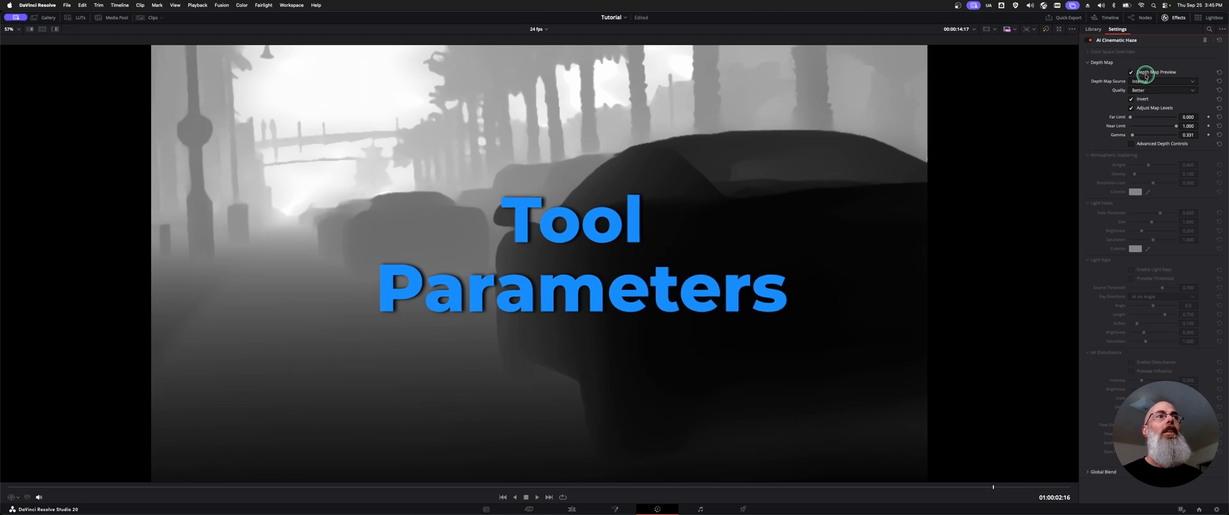
left_click(1145, 73)
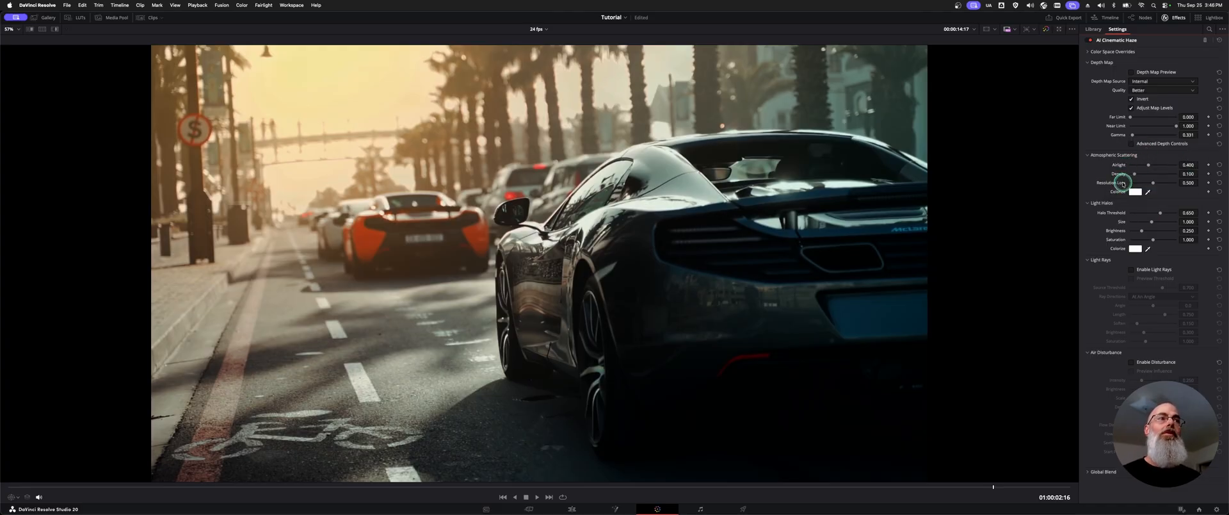
Step: Set the atmospheric scattering to airlight about 0.705, density 0.628 and resolution loss 0.783
mouse_move(1122, 184)
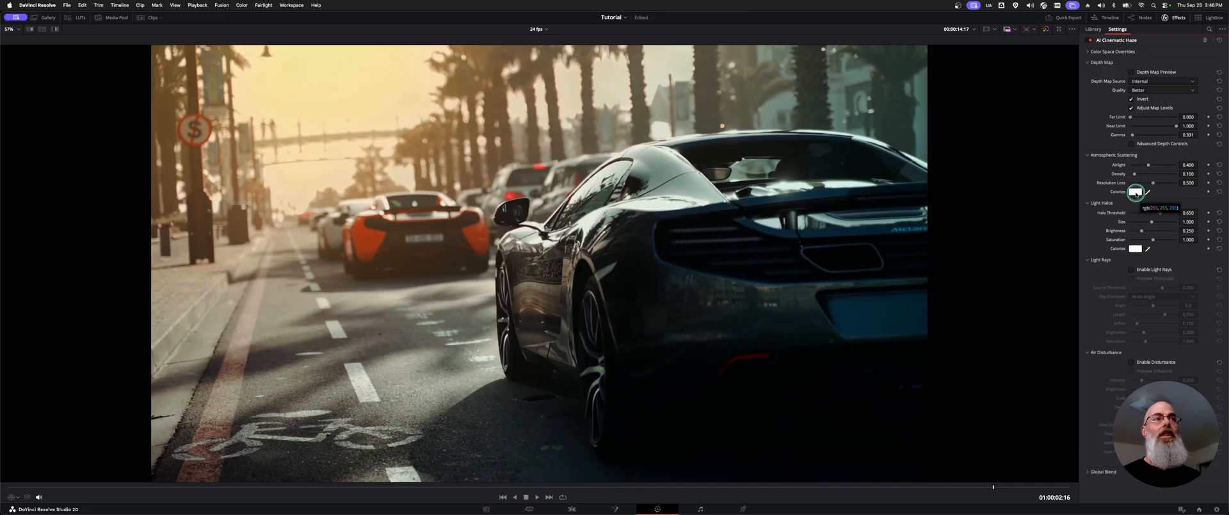
left_click_drag(1134, 174, 1144, 177)
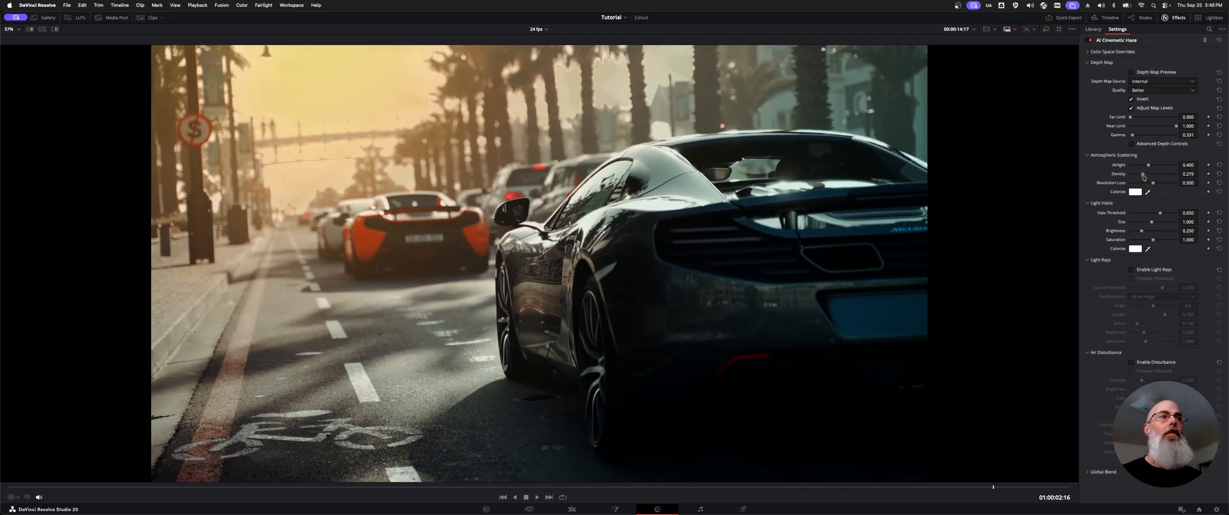
left_click_drag(1146, 176, 1169, 185)
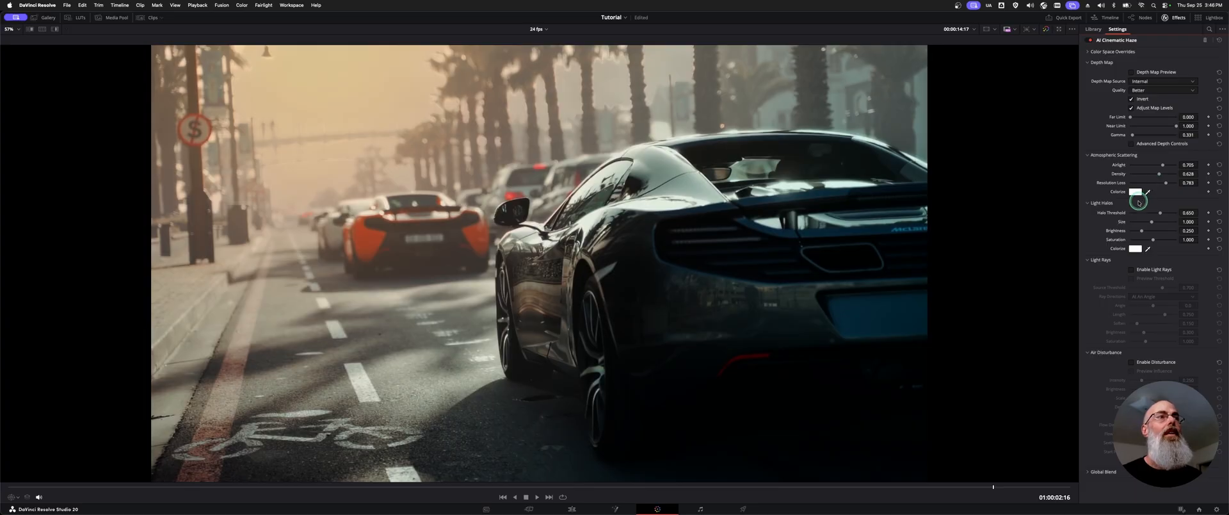
Step: Try cyan and warmer tints for the atmospheric scattering color, and cancel the color change
left_click(1135, 192)
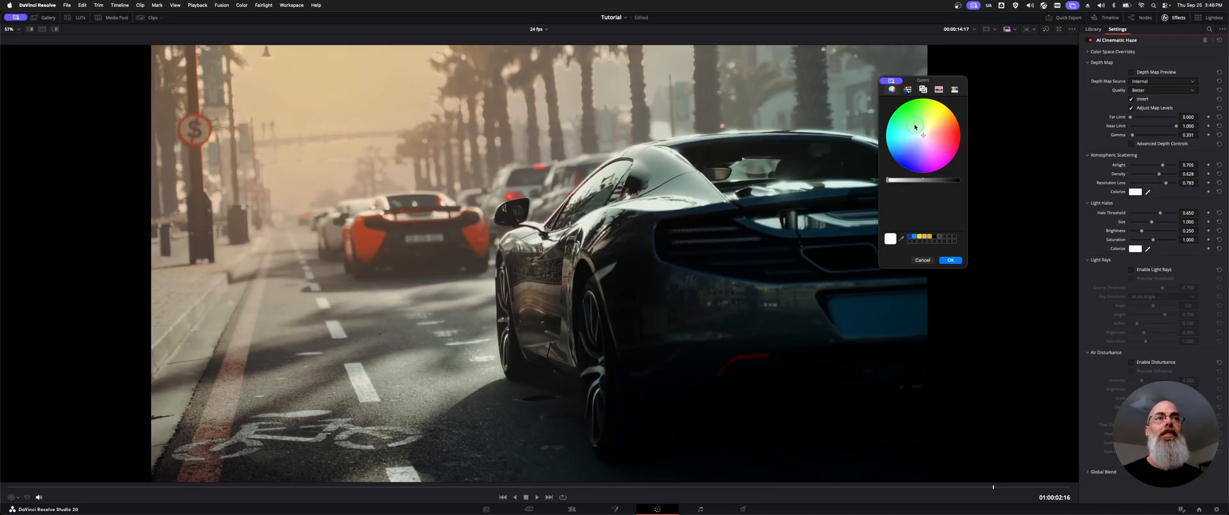
left_click(910, 137)
left_click_drag(897, 137, 907, 138)
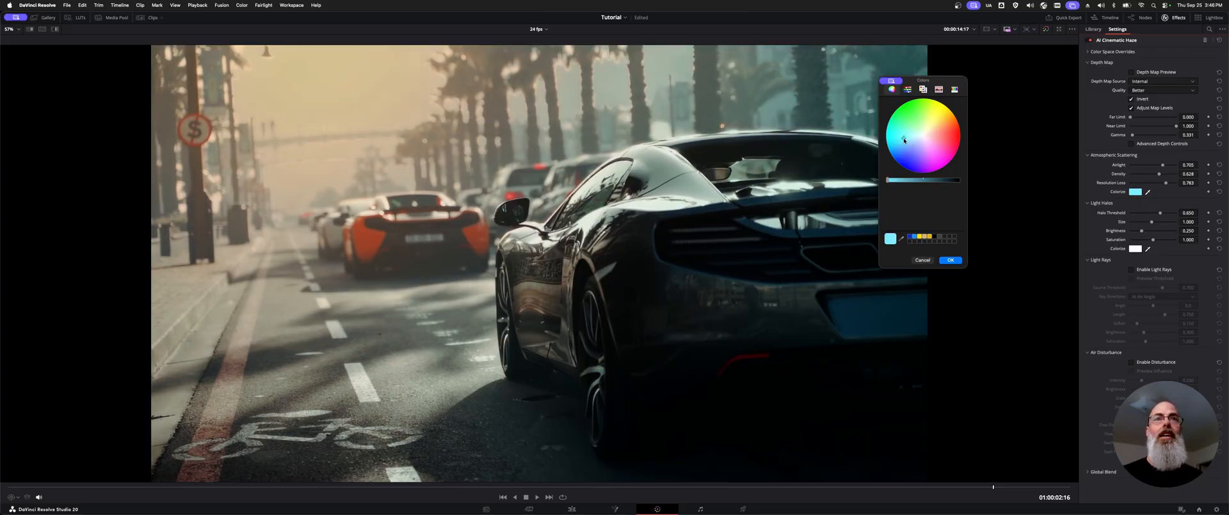
left_click_drag(898, 141, 938, 109)
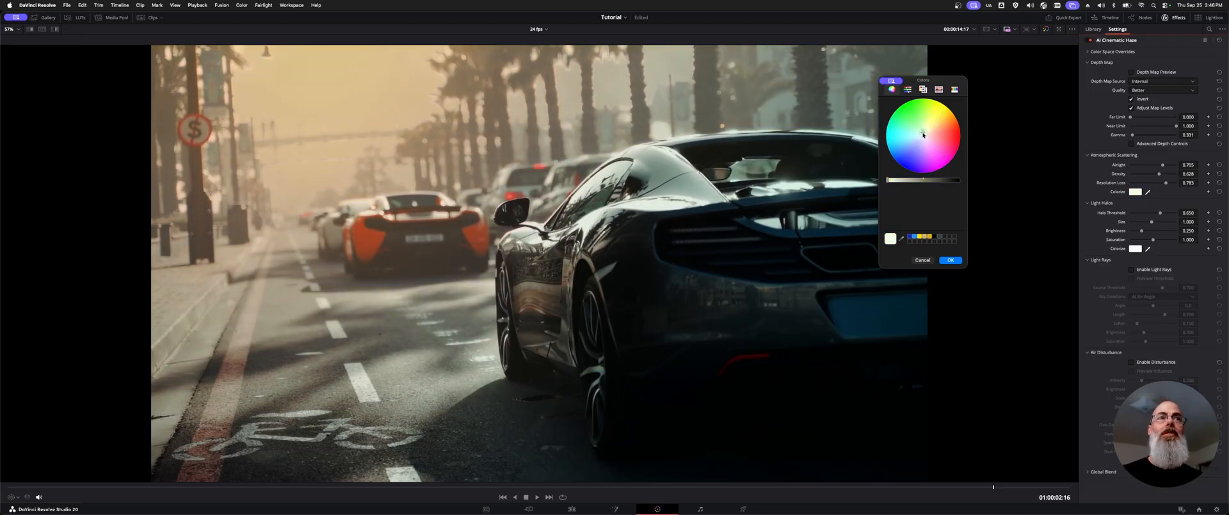
left_click(922, 261)
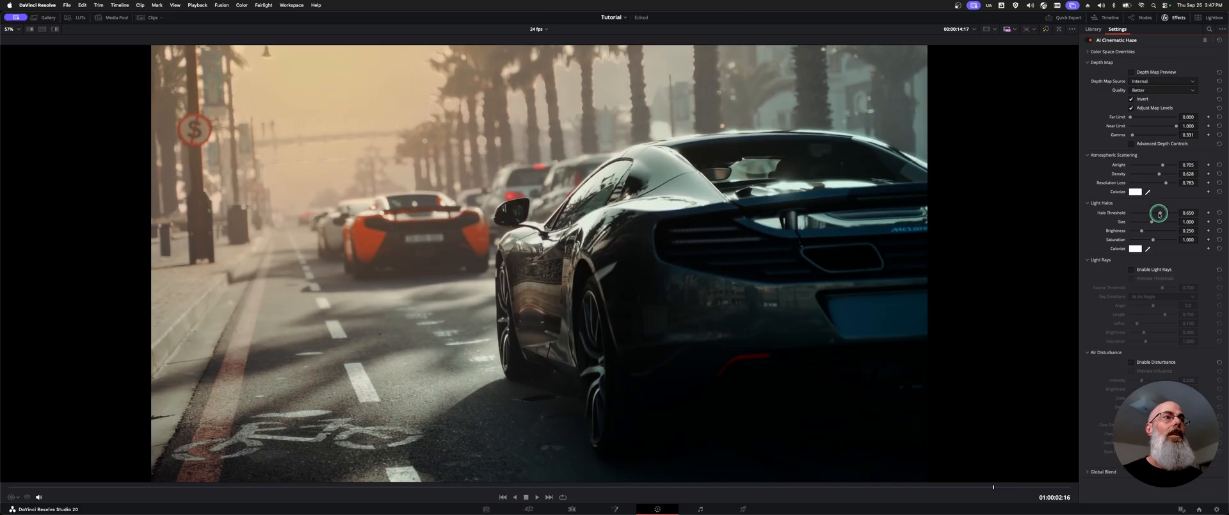
Step: Set the light halos to threshold about 0.674, size 0.365, brightness 0.333 and saturation 1.333
left_click_drag(1159, 214, 1145, 234)
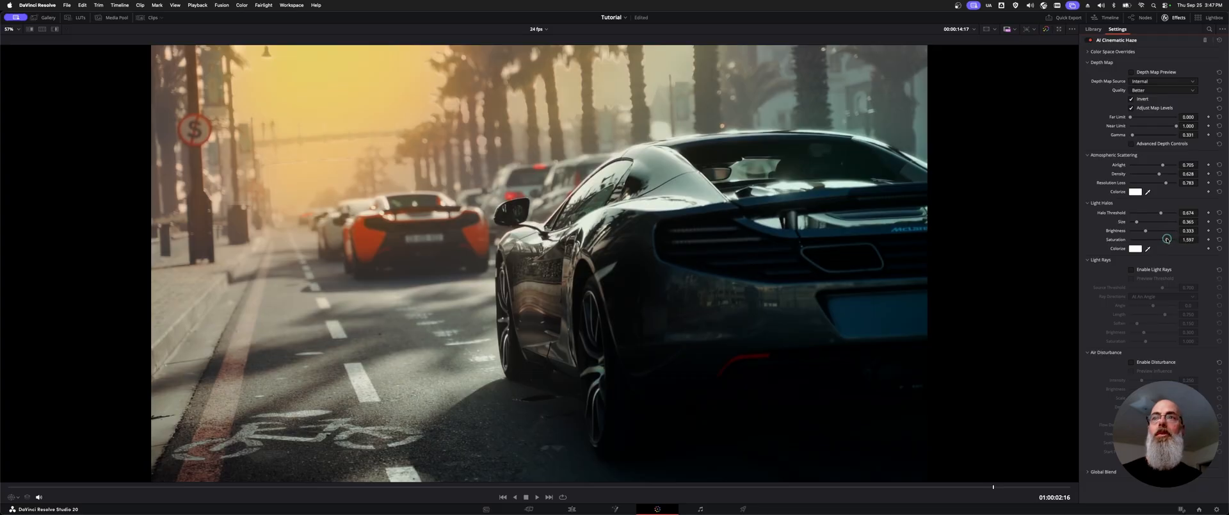
Step: Try a yellow tint for the light halos color, and cancel the color change
left_click(1135, 248)
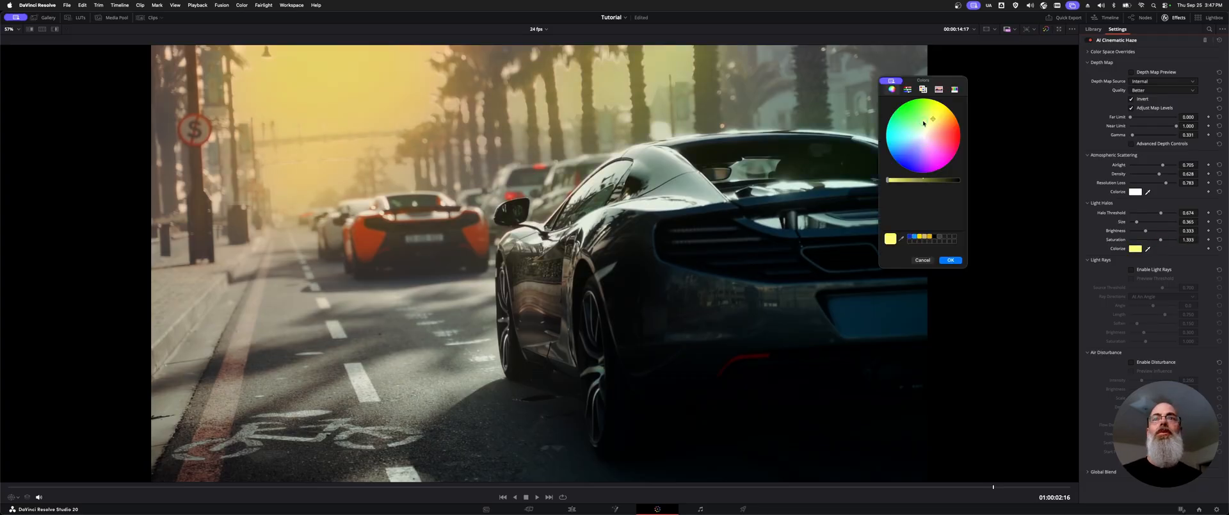
mouse_move(923, 123)
left_mouse_down()
mouse_move(866, 154)
mouse_move(906, 167)
mouse_move(937, 158)
mouse_move(936, 121)
mouse_move(905, 117)
mouse_move(923, 143)
mouse_move(934, 116)
left_mouse_up()
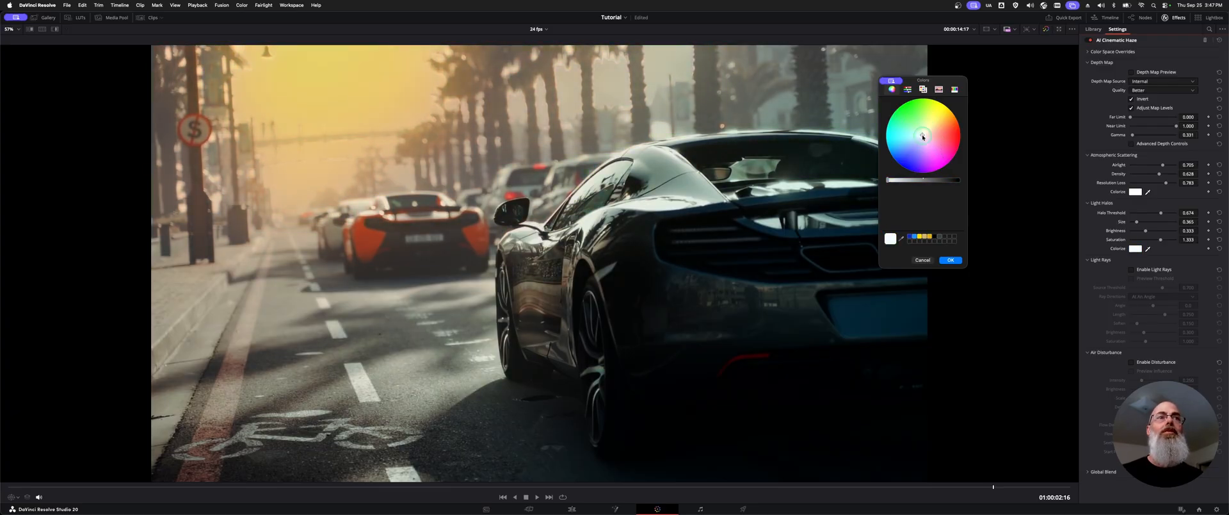
left_click(923, 260)
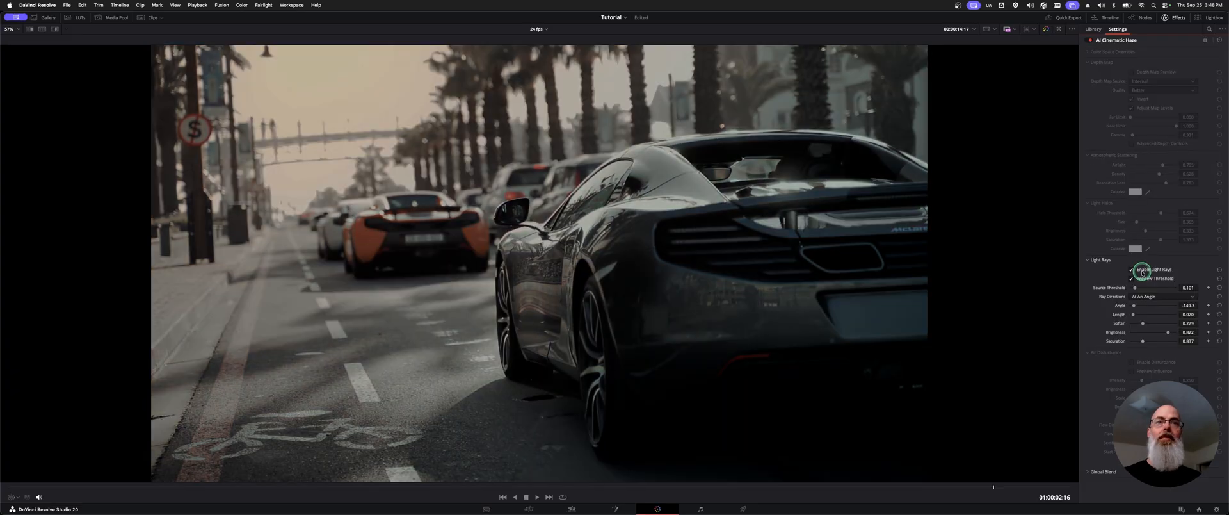
Step: Enable light rays and try source thresholds up to about 0.512 with the threshold preview on, ending at 0.109 with the preview off
left_click(1144, 271)
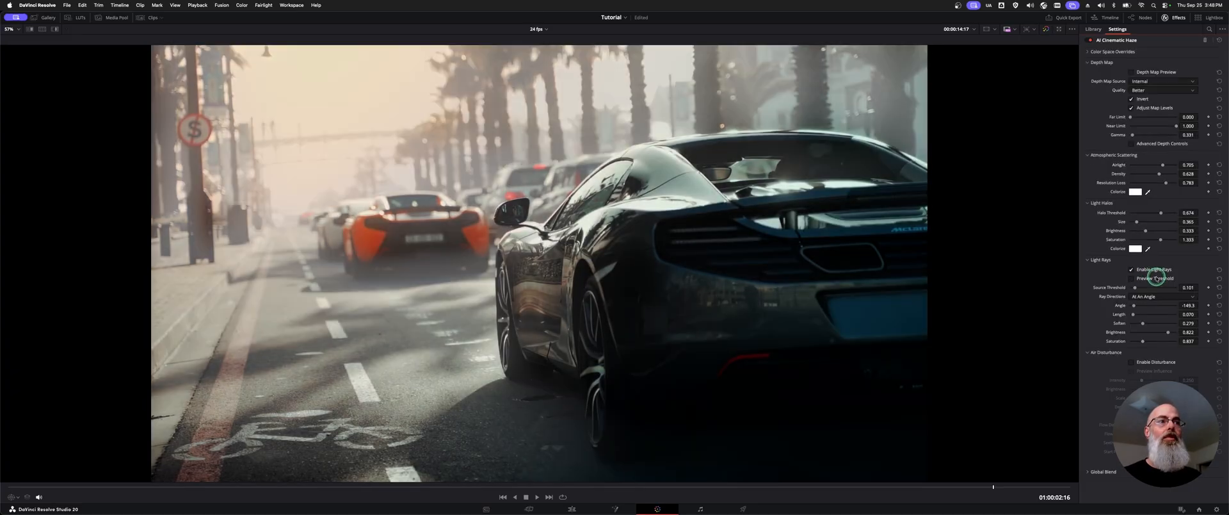
left_click(1156, 277)
left_click_drag(1135, 287, 1137, 288)
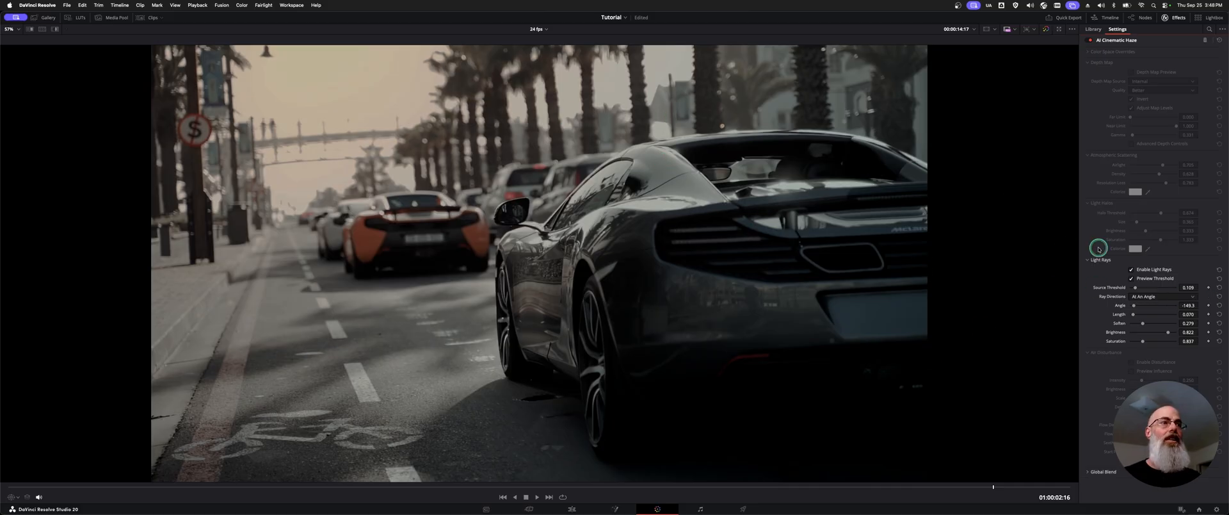
left_click_drag(1136, 288, 1154, 288)
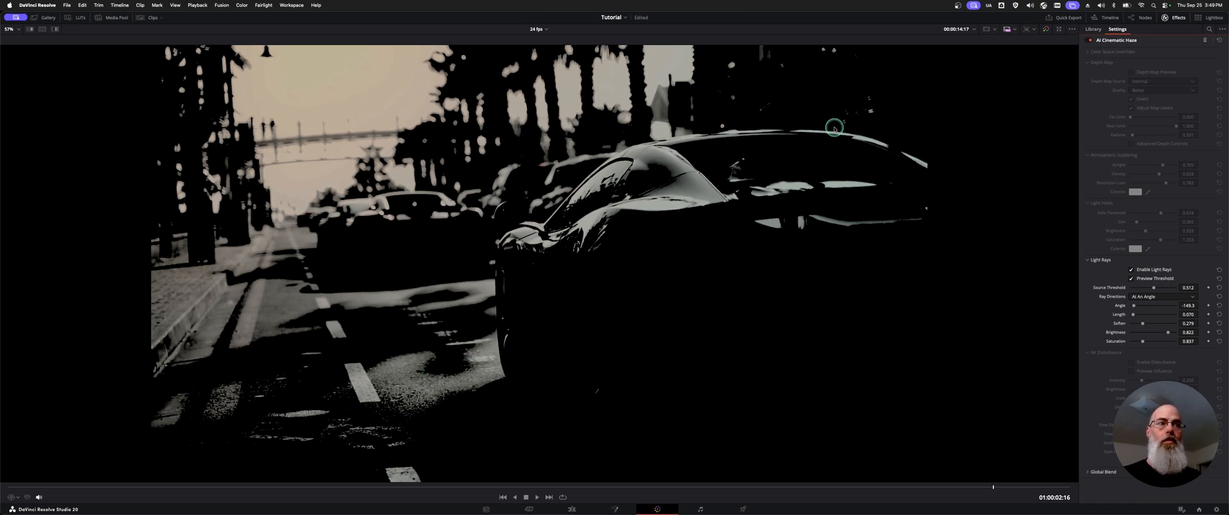
mouse_move(1154, 290)
left_mouse_down()
mouse_move(1131, 288)
mouse_move(1172, 291)
mouse_move(1134, 292)
left_mouse_up()
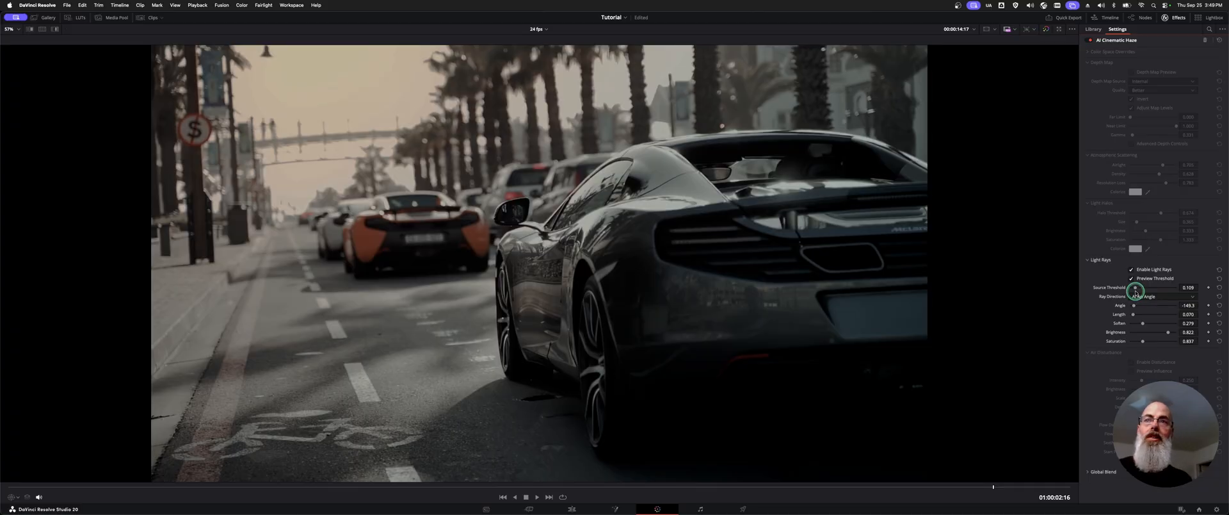
left_click(1132, 279)
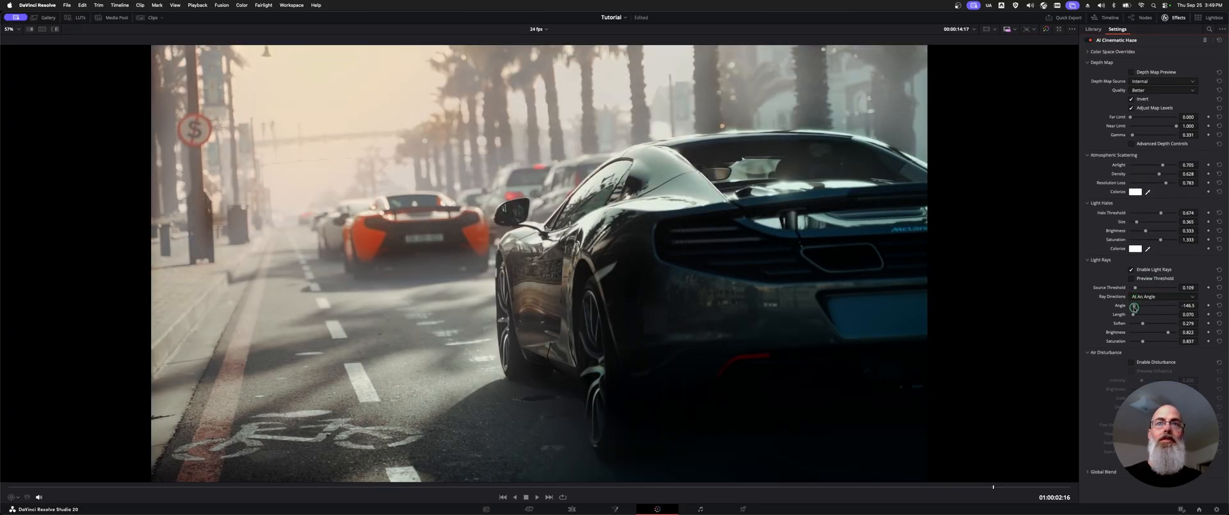
Step: Try light rays with source threshold about 0.45, angle 34.9, length 0.279, soften 0.062, brightness 1 and saturation 3, and disable them
left_click_drag(1134, 306, 1208, 347)
left_click_drag(1143, 341, 1160, 350)
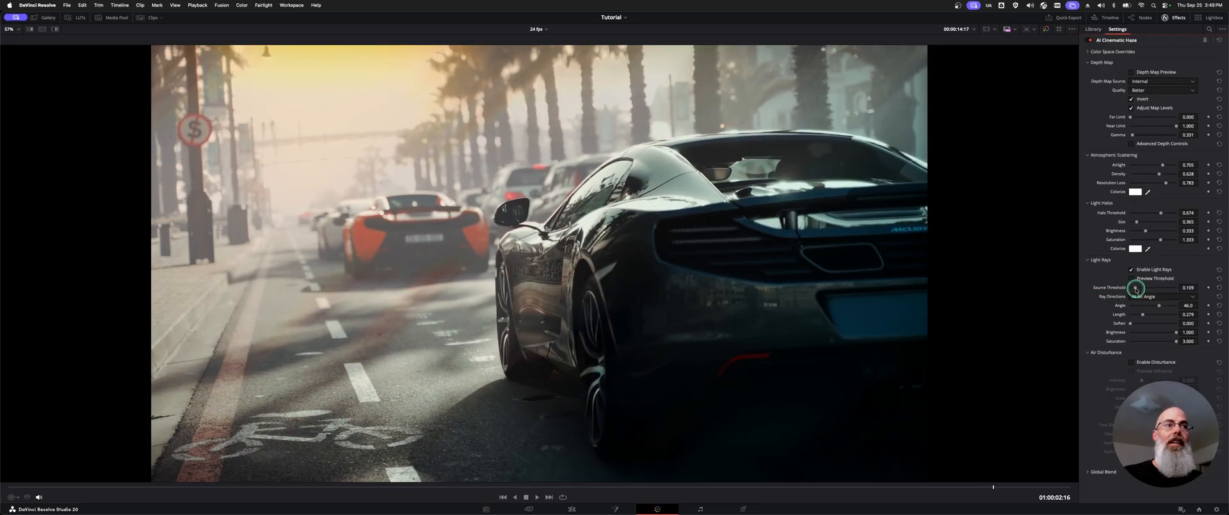
left_click_drag(1135, 288, 1150, 287)
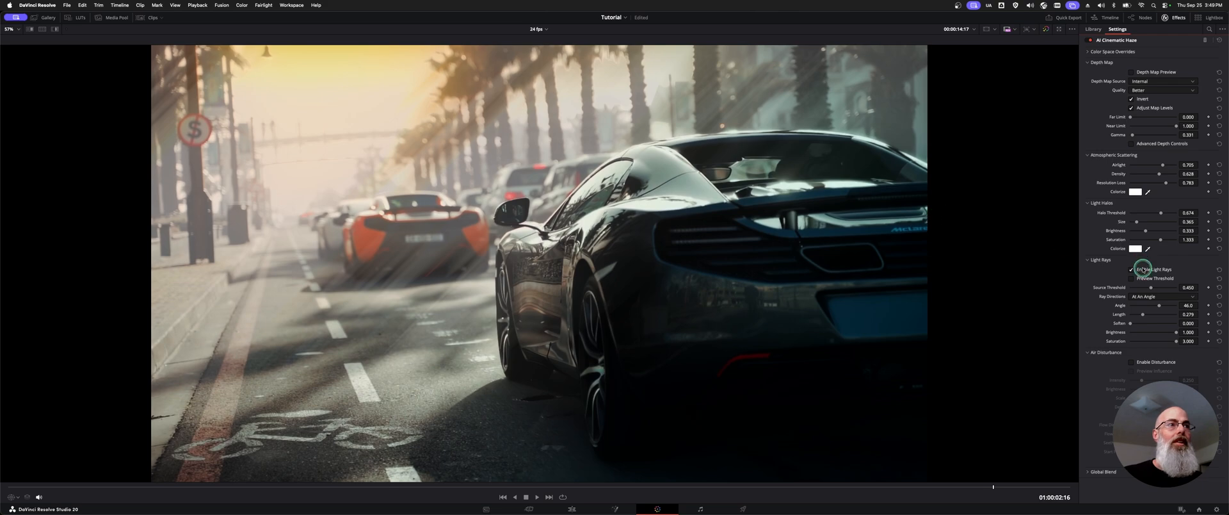
left_click_drag(1158, 305, 1132, 323)
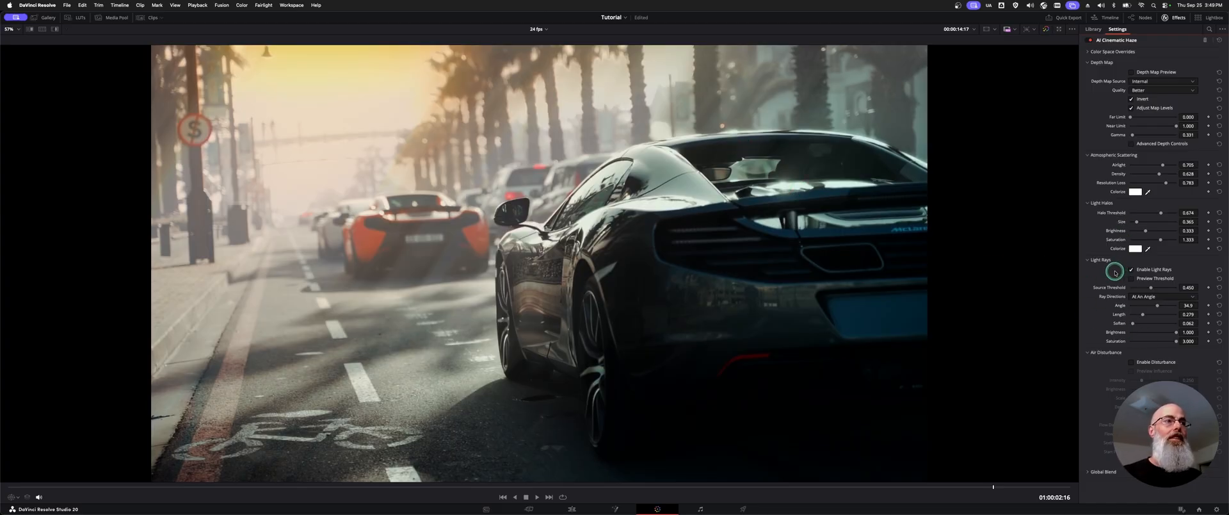
left_click(1153, 270)
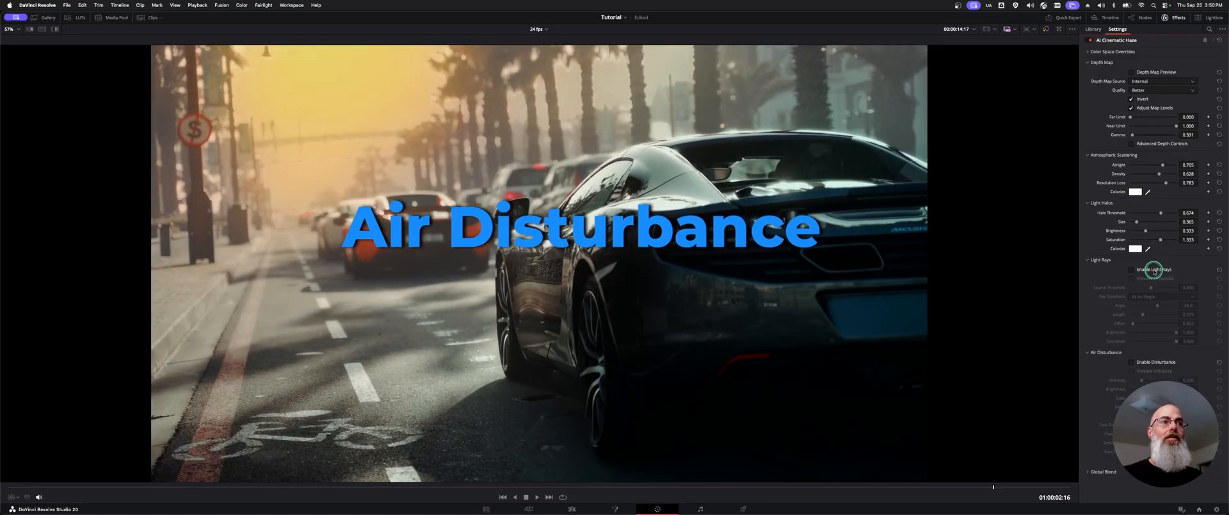
Step: Enable air disturbance and set its intensity to about 0.496 with the influence preview on, and turn the preview off
left_click(1172, 363)
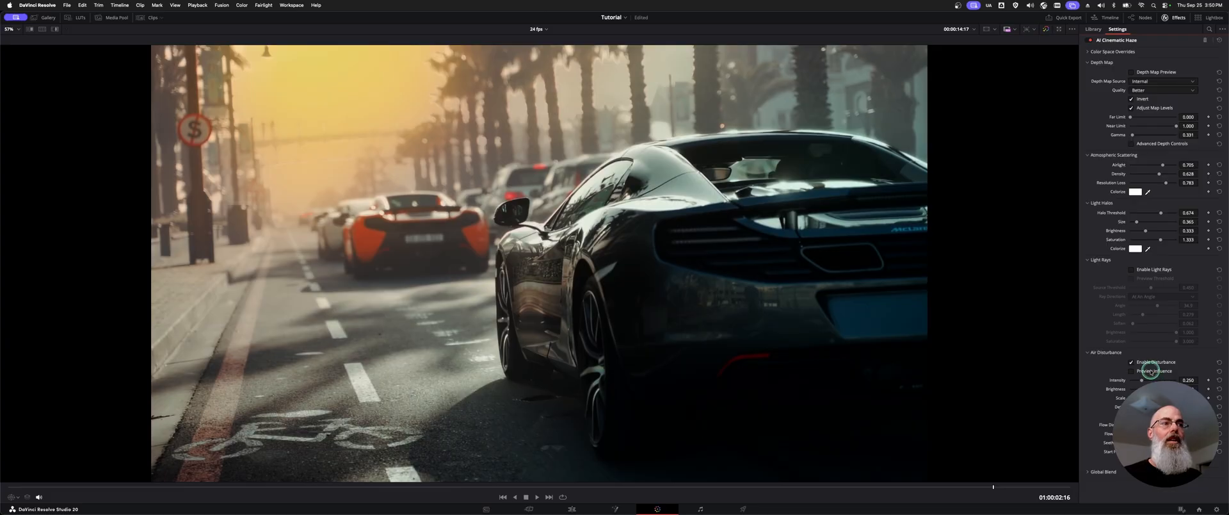
left_click(1150, 371)
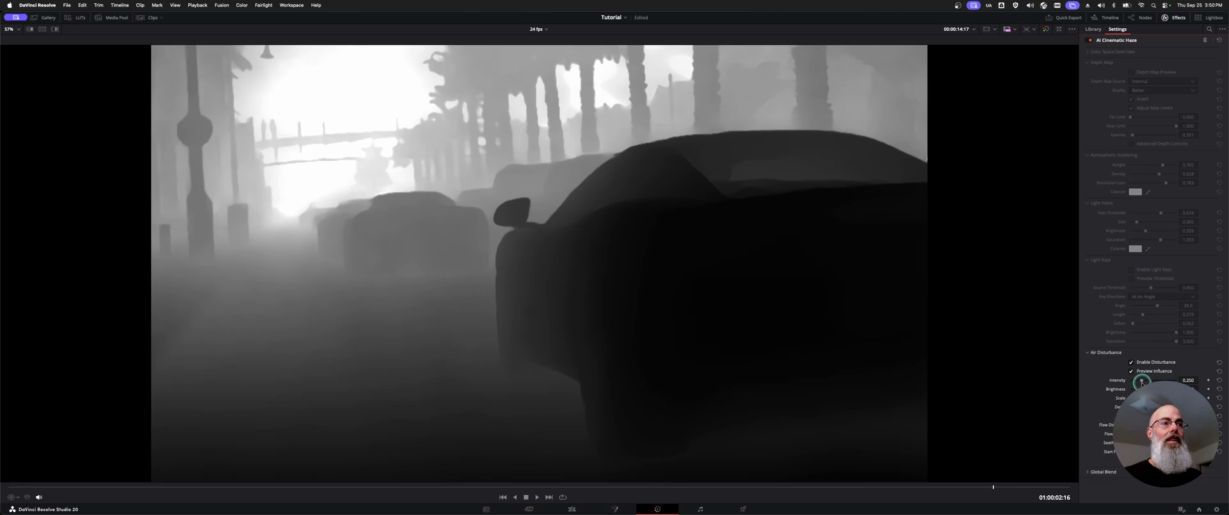
left_click_drag(1166, 380, 1153, 379)
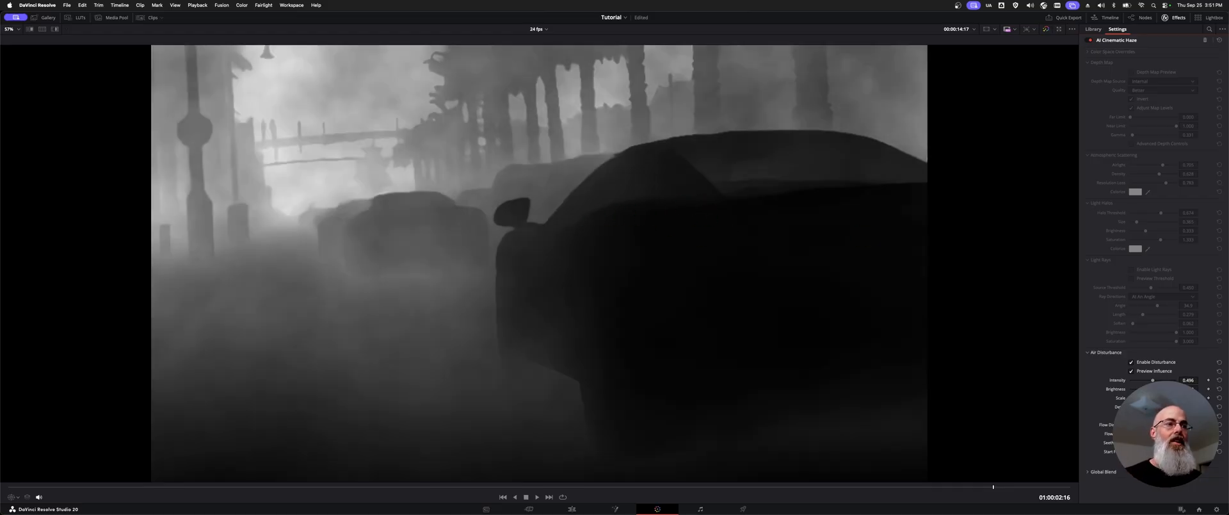
left_click(1163, 372)
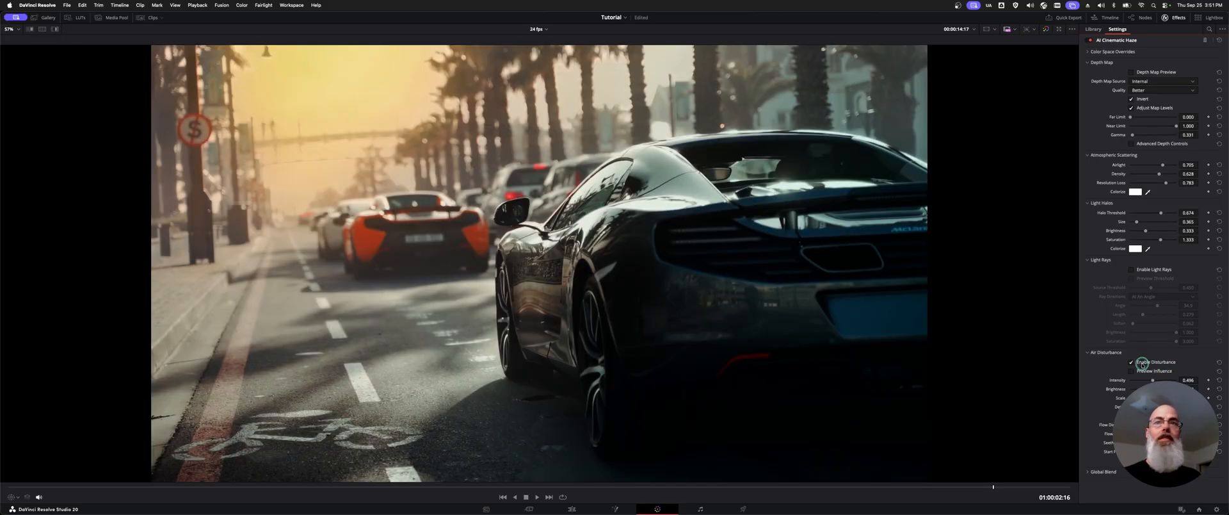
Step: Compare the shot with and without air disturbance, and play back the clip with it enabled
left_click(1142, 364)
left_click(1142, 365)
left_click(1142, 365)
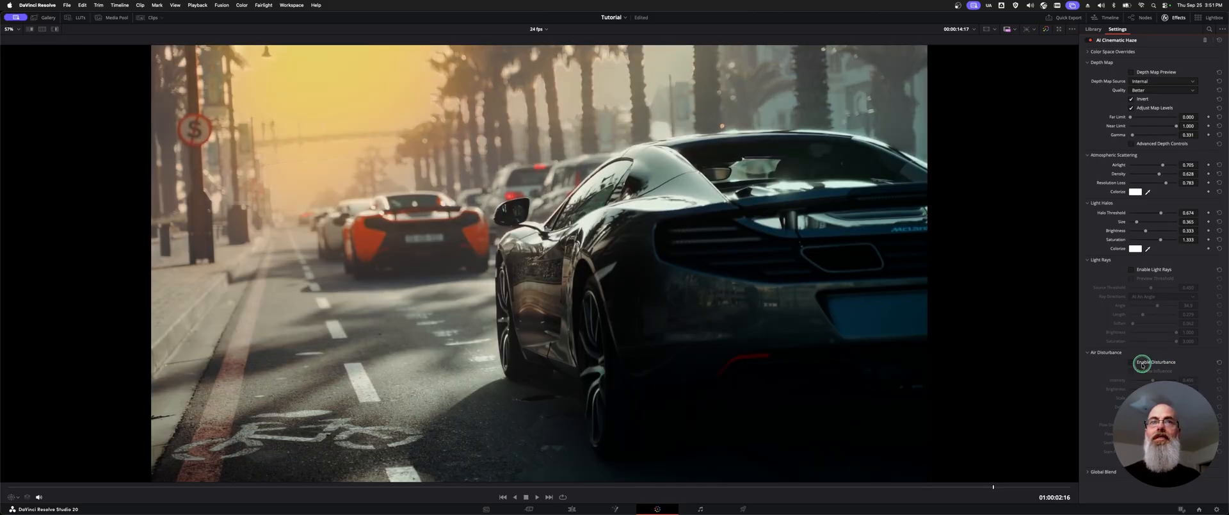
left_click(1143, 366)
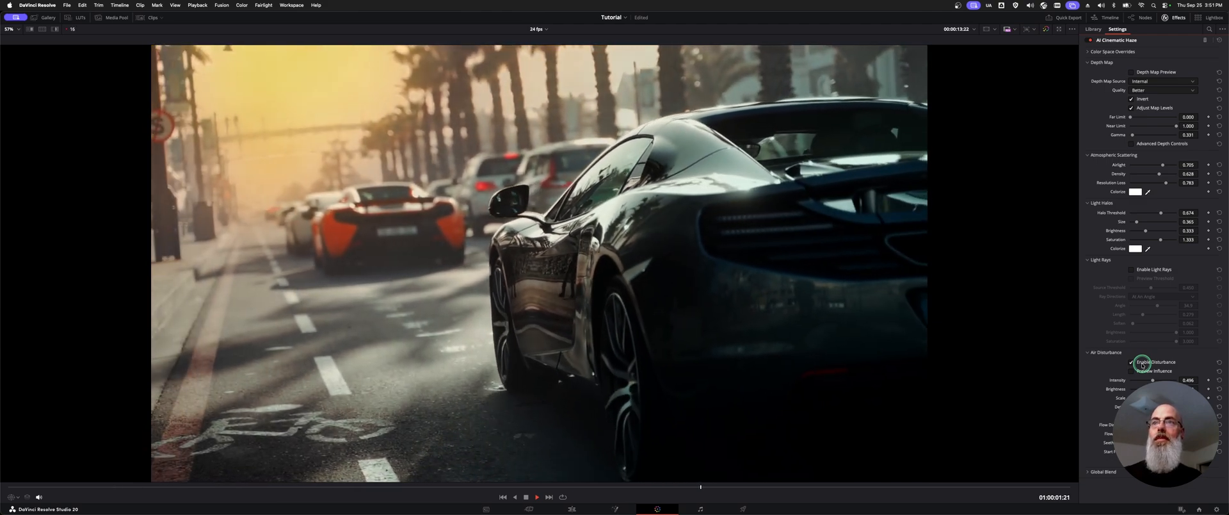
left_click(630, 247)
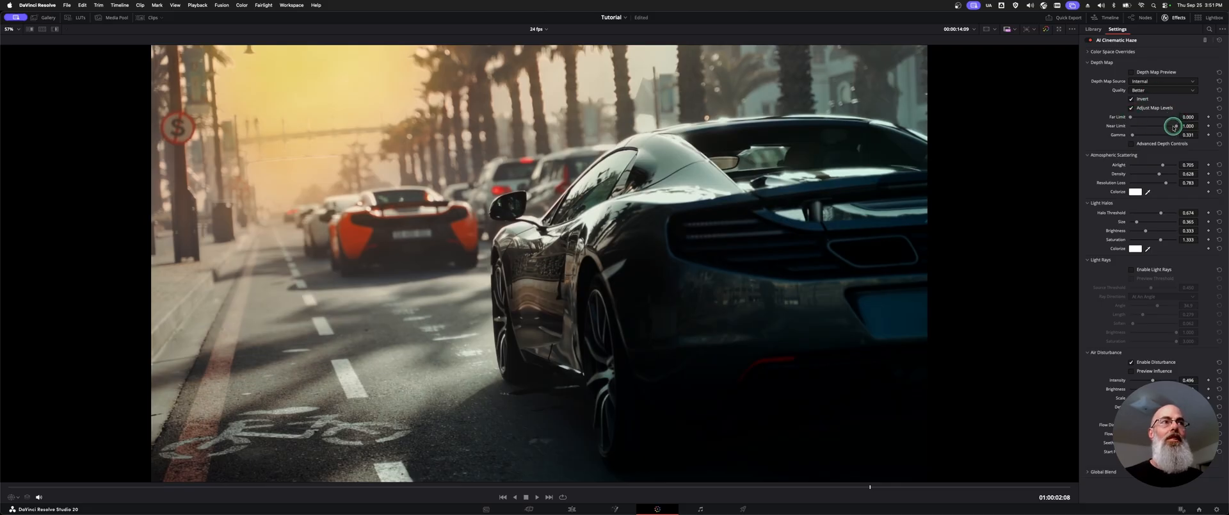
Step: Raise the depth map gamma to about 0.535 to strengthen the haze
left_click_drag(1129, 137, 1137, 136)
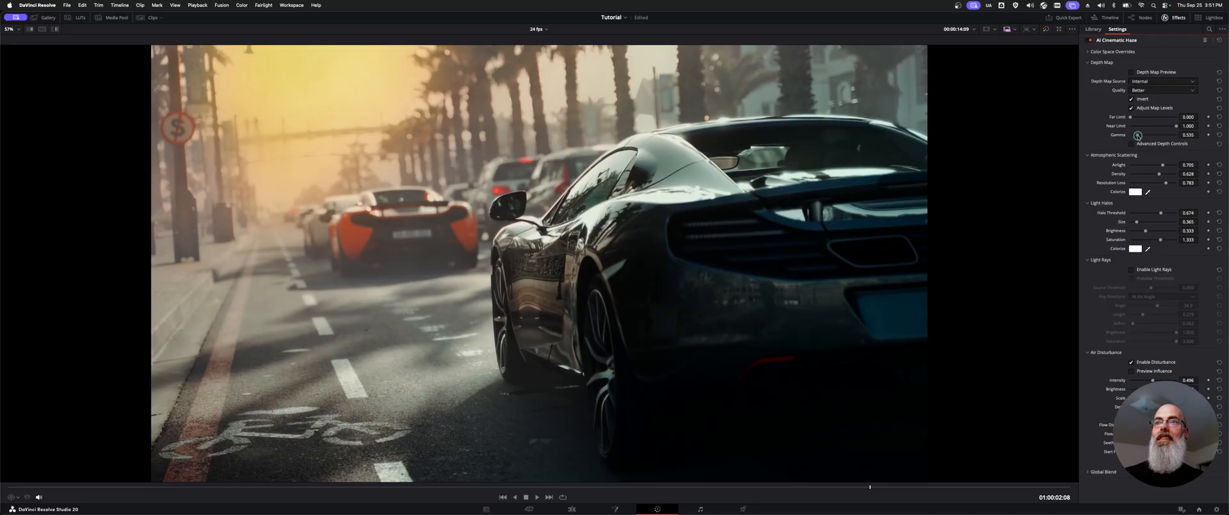